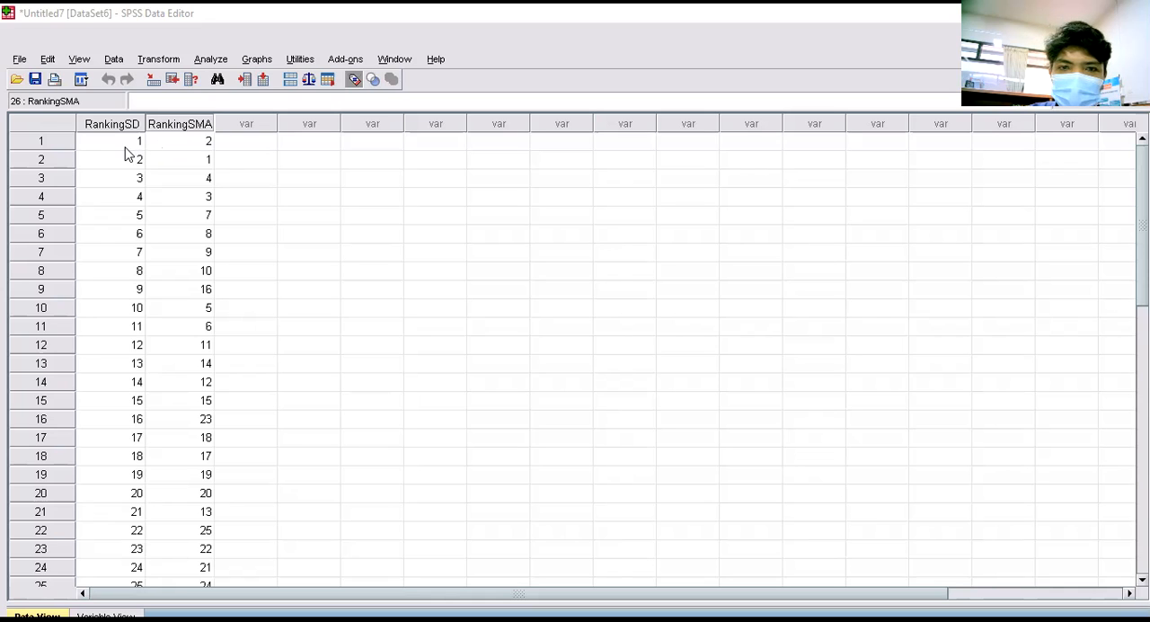
- Examine the RankingSD and RankingSMA values from the first case to the last in the existing dataset
scroll(126, 162, "down", 7)
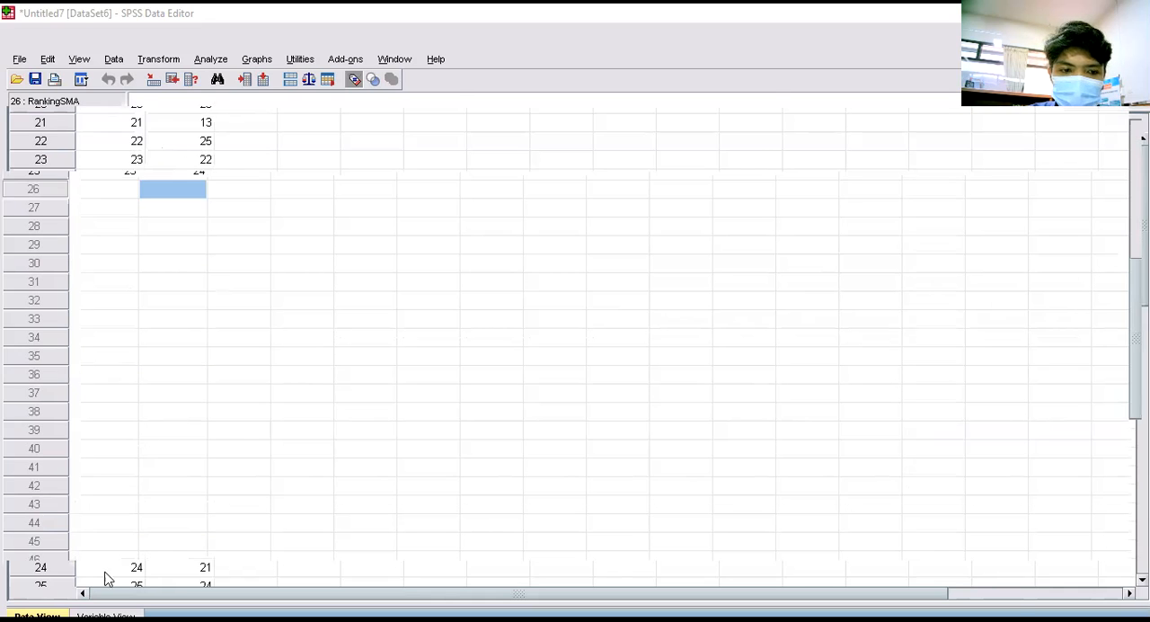
left_click(106, 614)
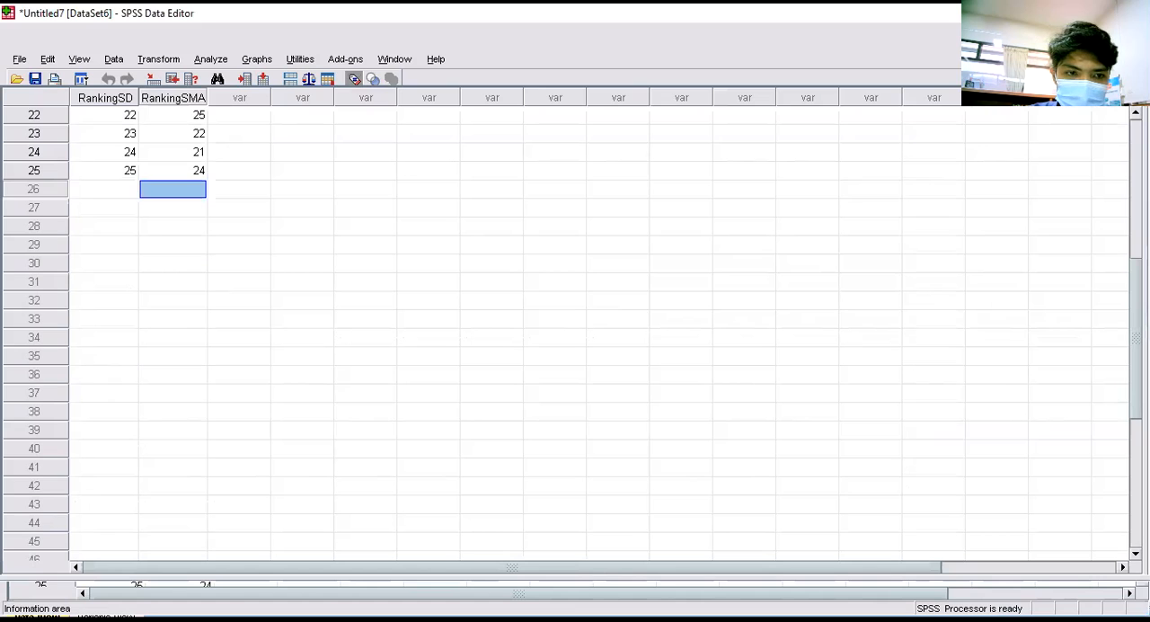
scroll(174, 360, "up", 7)
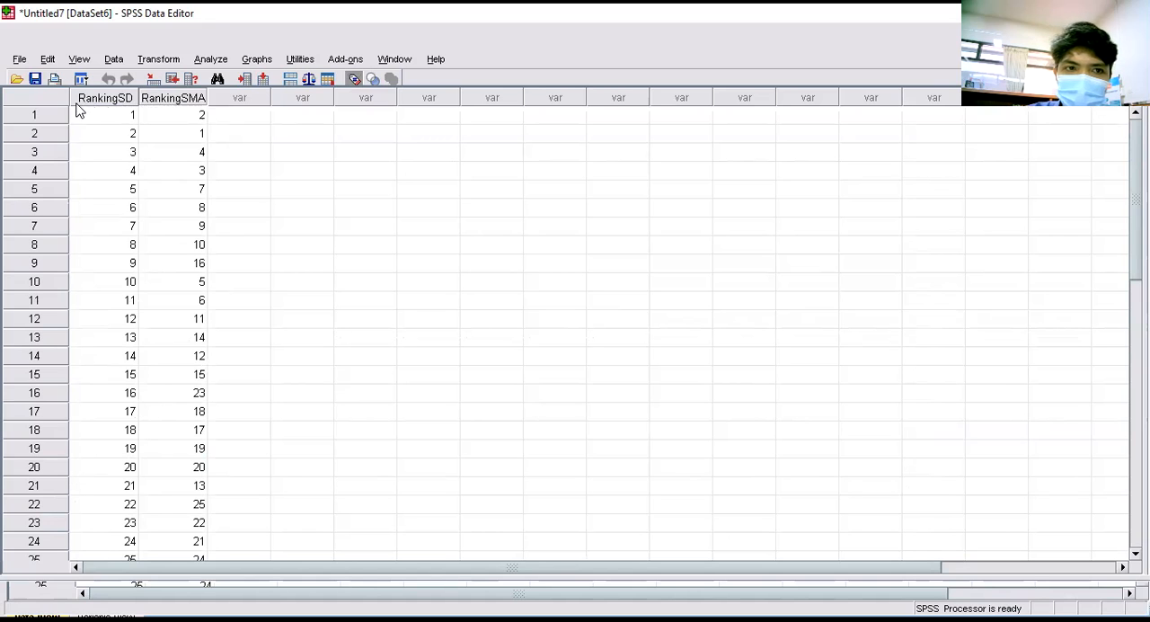
scroll(52, 180, "down", 3)
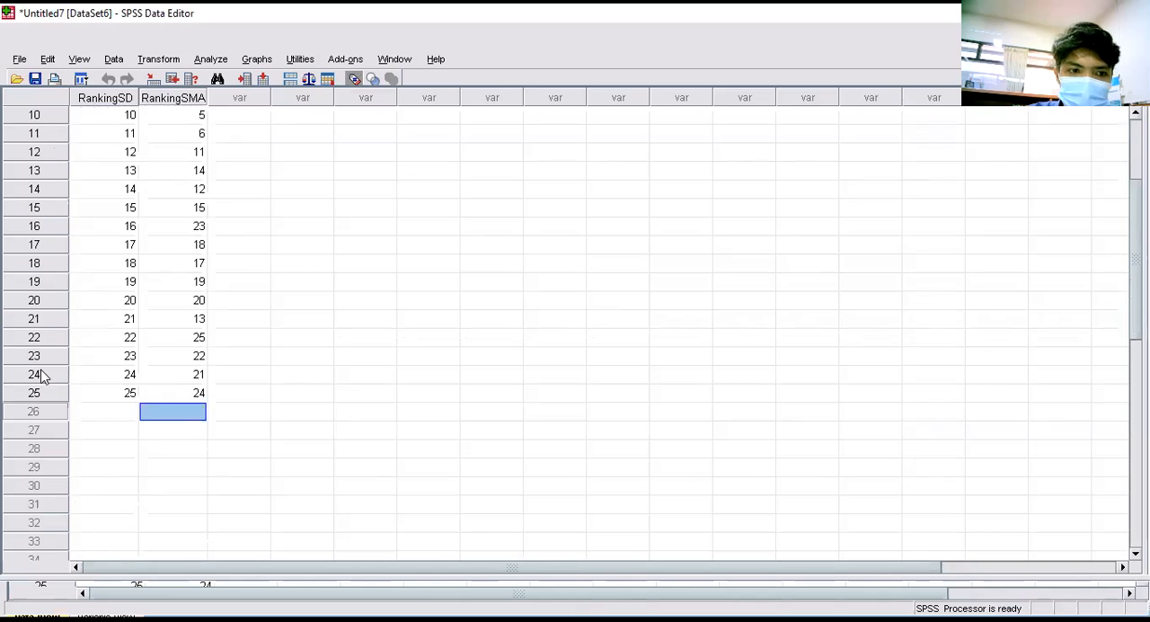
left_click(119, 396)
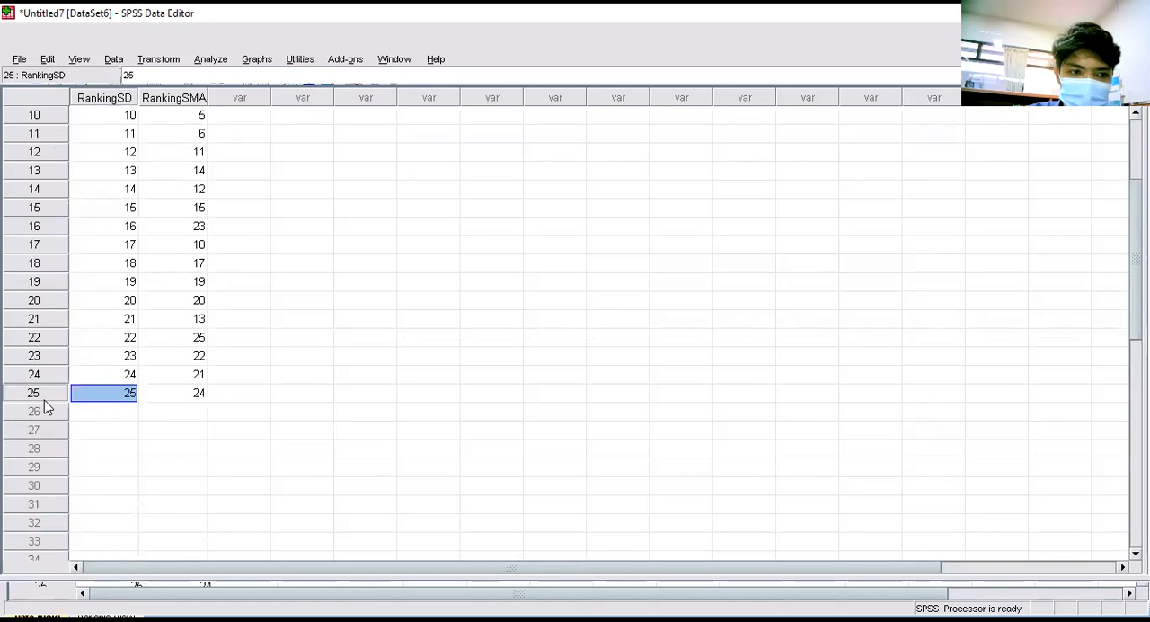
scroll(135, 316, "up", 3)
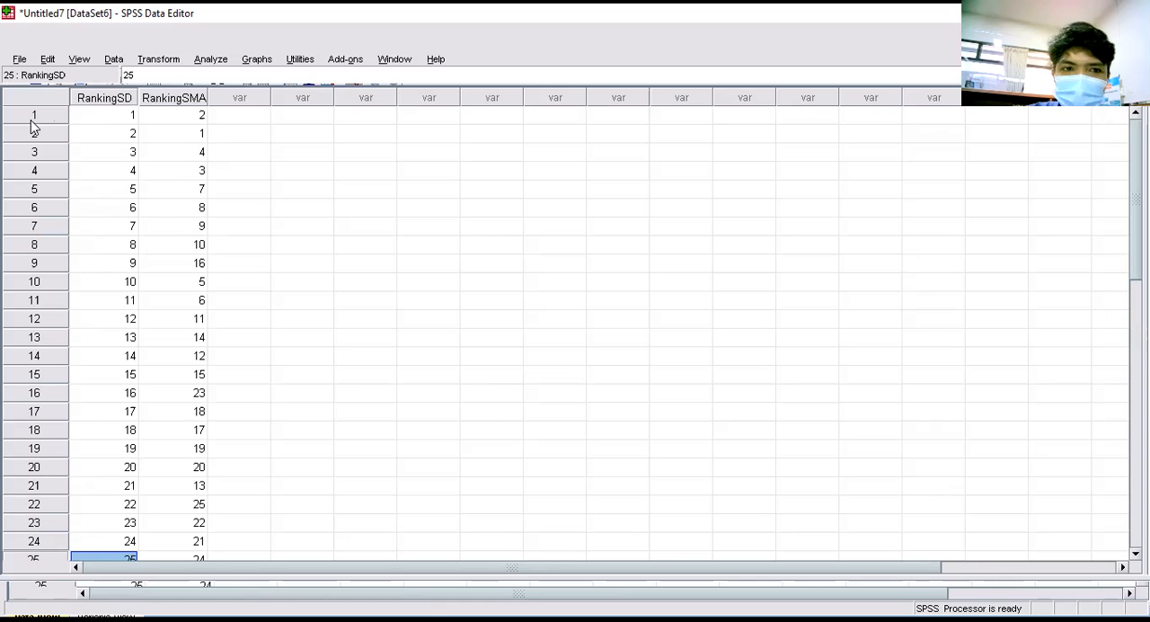
scroll(42, 316, "down", 4)
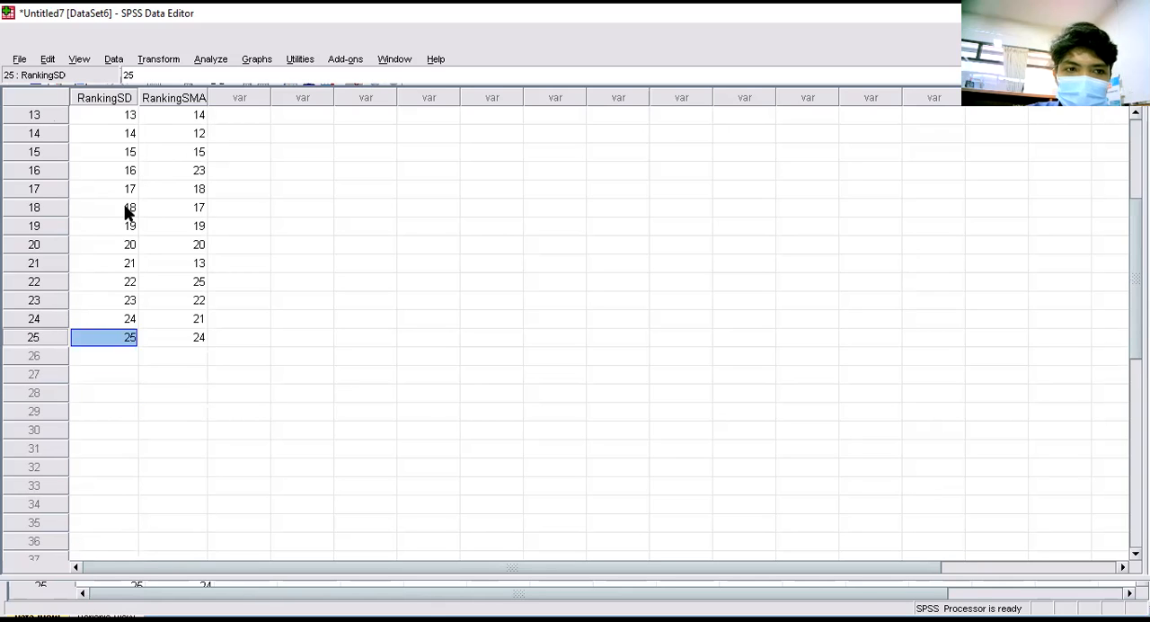
scroll(126, 208, "up", 4)
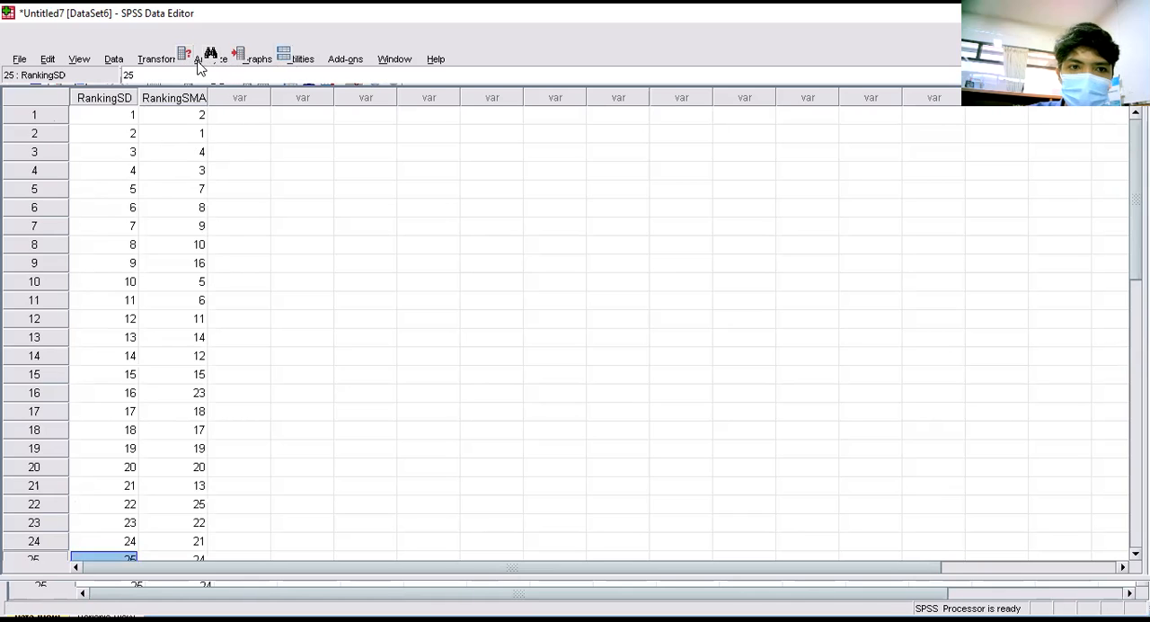
- Start a new empty dataset and define two variables named RankingSD and RankingSMA
left_click(360, 191)
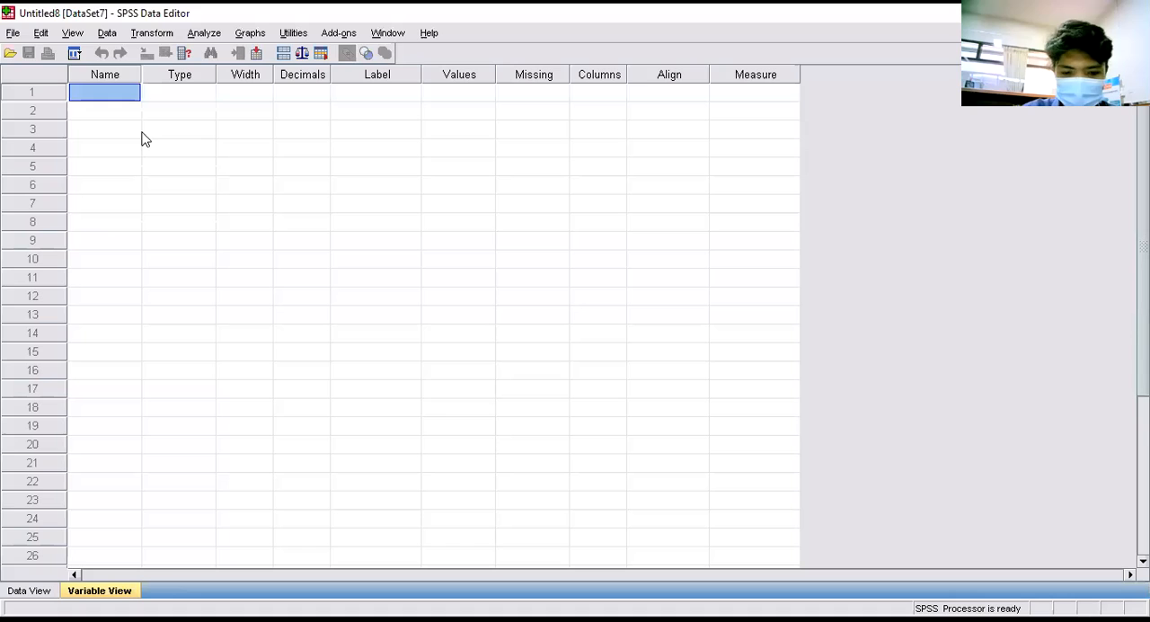
type("Ranking")
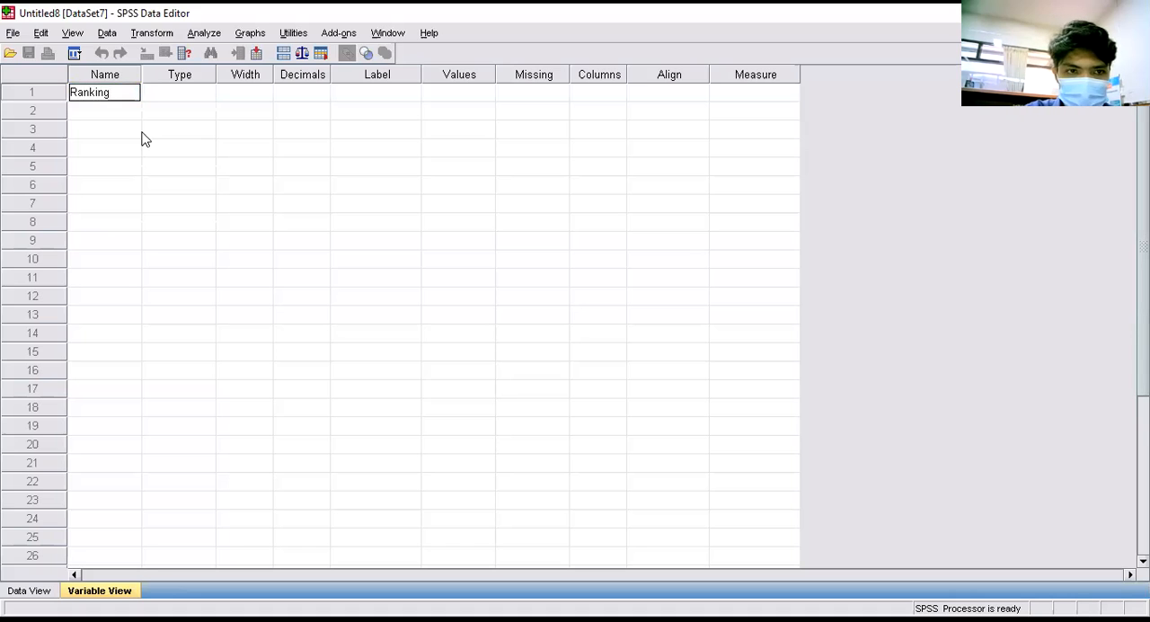
type("SD")
key("Return")
type("RankingSM")
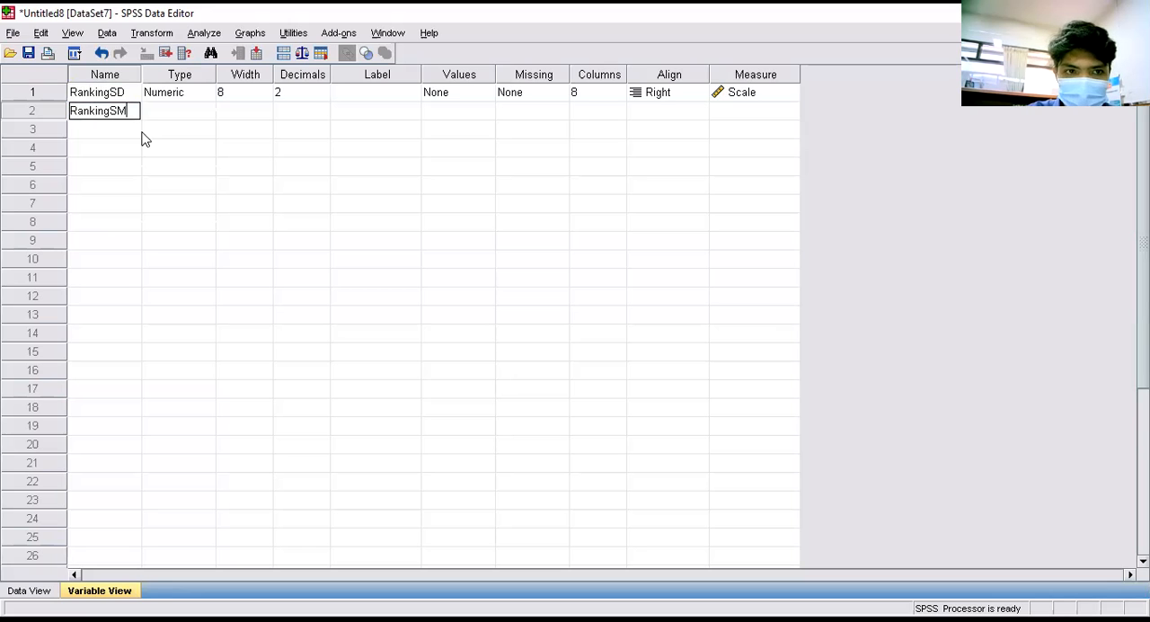
type("A")
key("Return")
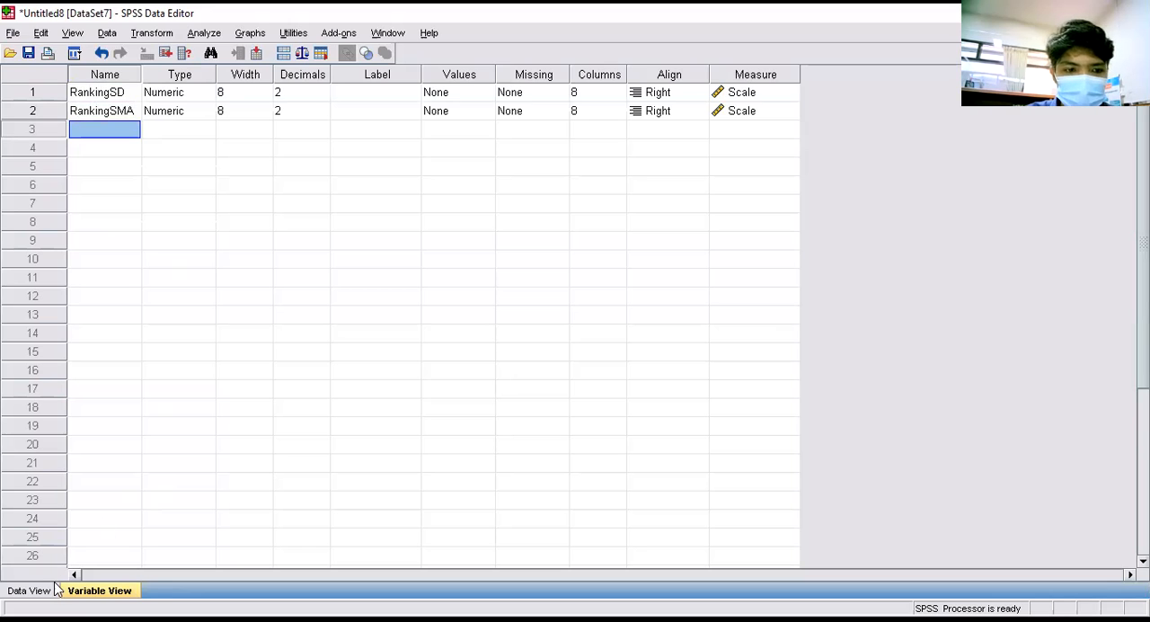
- Set the number of decimals to 0 for both RankingSD and RankingSMA
left_click(315, 93)
left_click(321, 96)
left_click(322, 96)
left_click(314, 110)
left_click(321, 115)
left_click(321, 115)
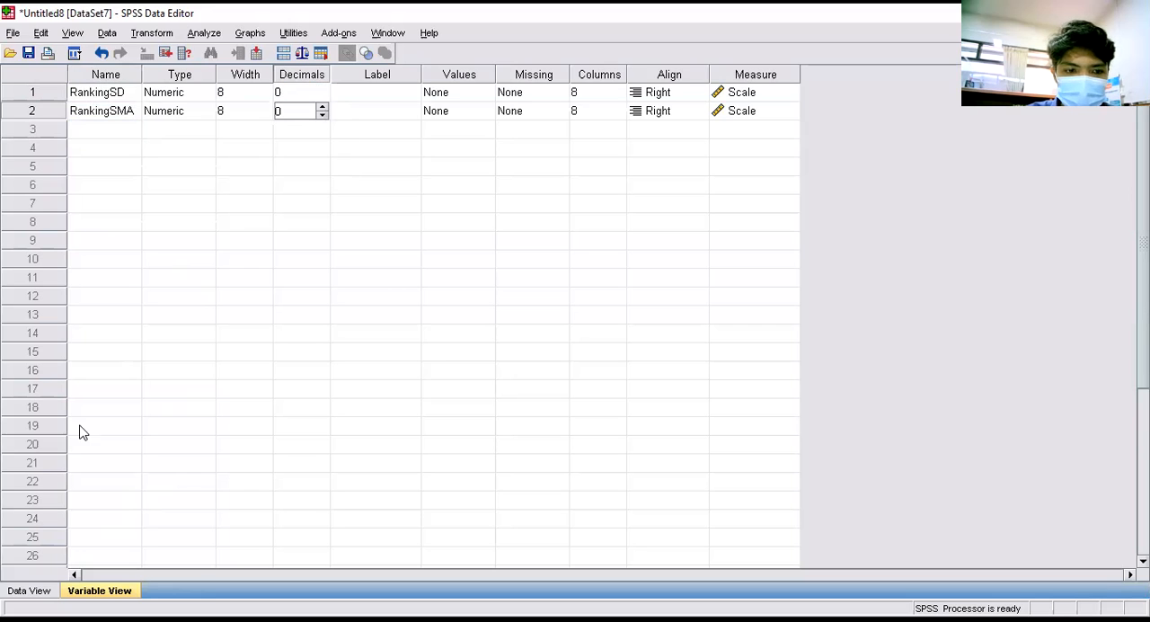
- Fill rows 1 to 25 of RankingSD in the data grid with the consecutive ranks 1 through 25
key("ctrl+t")
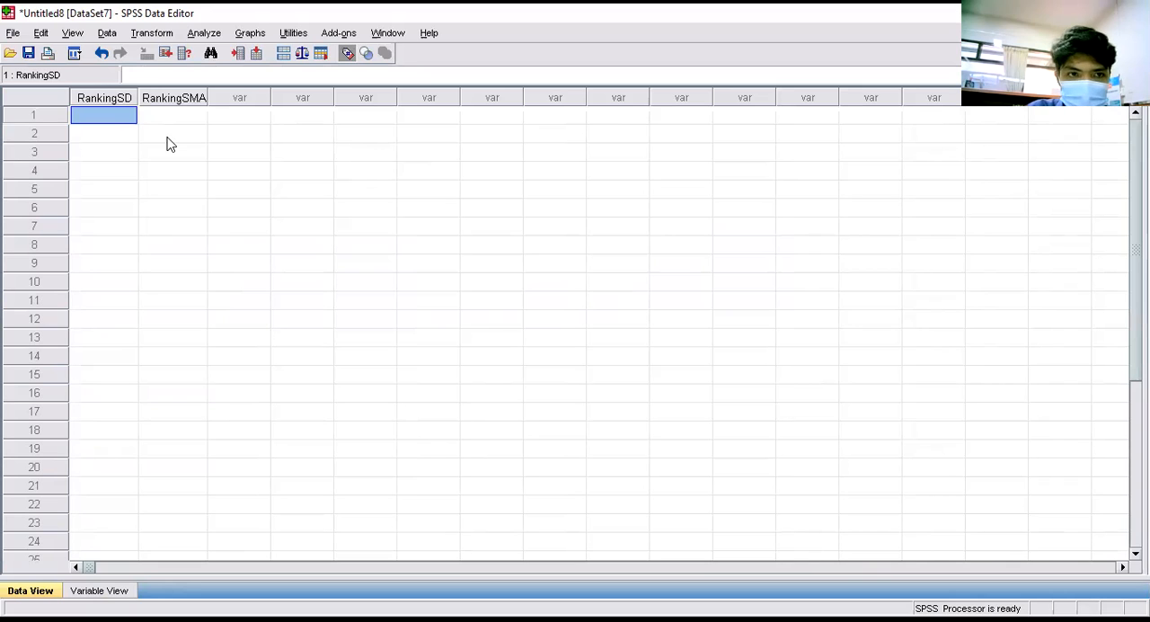
type("1")
key("Return")
type("2")
key("Return")
type("3")
key("Return")
type("4 5")
key("Return")
type("6 7 8 9 1")
type("0")
key("Return")
type("11")
key("Return")
type("12")
key("Return")
type("13")
key("Return")
type("14")
key("Return")
type("15")
key("Return")
type("16")
key("Return")
type("17")
key("Return")
type("18")
key("Return")
type("19")
key("Return")
type("2")
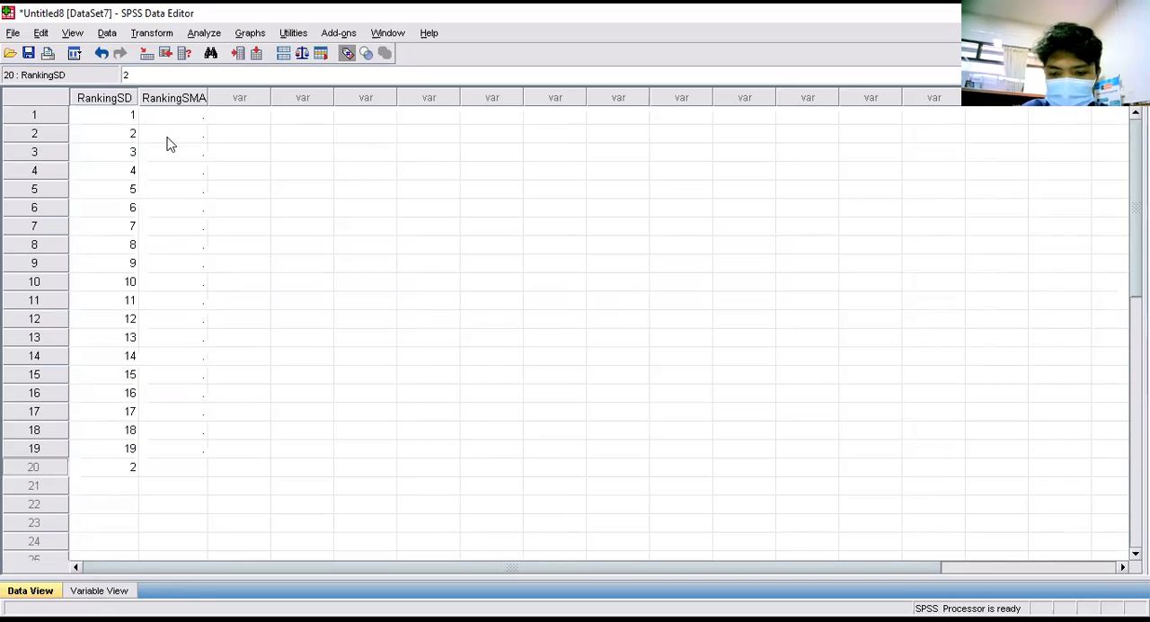
type("0")
key("Return")
type("21")
key("Return")
type("22")
key("Return")
type("23")
key("Return")
type("24")
key("Return")
type("25")
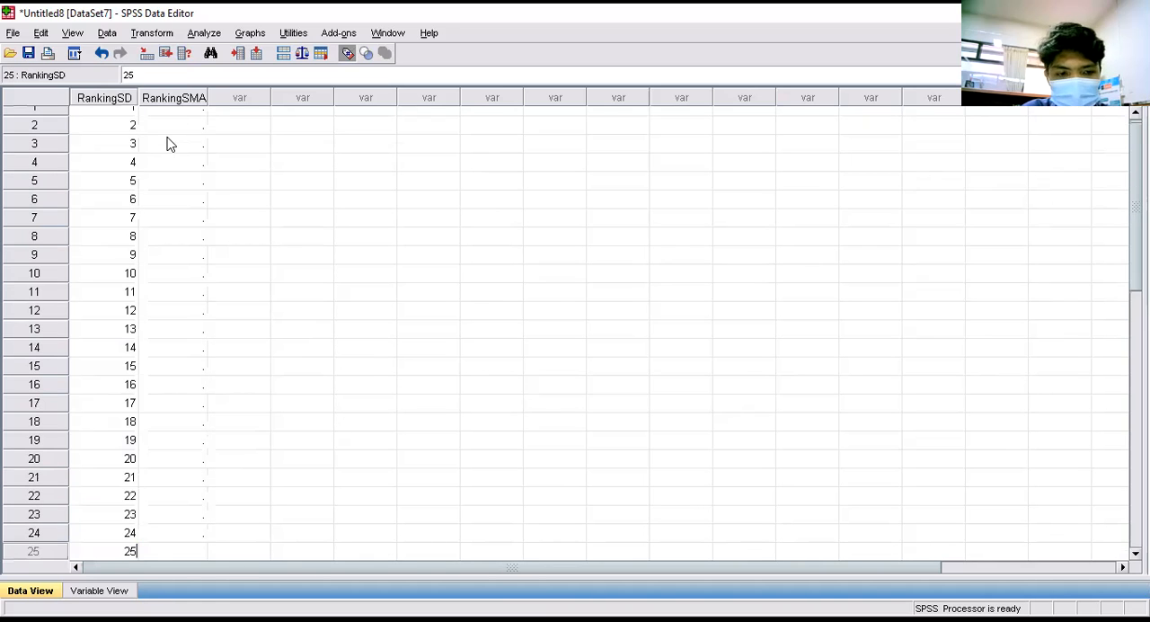
key("Return")
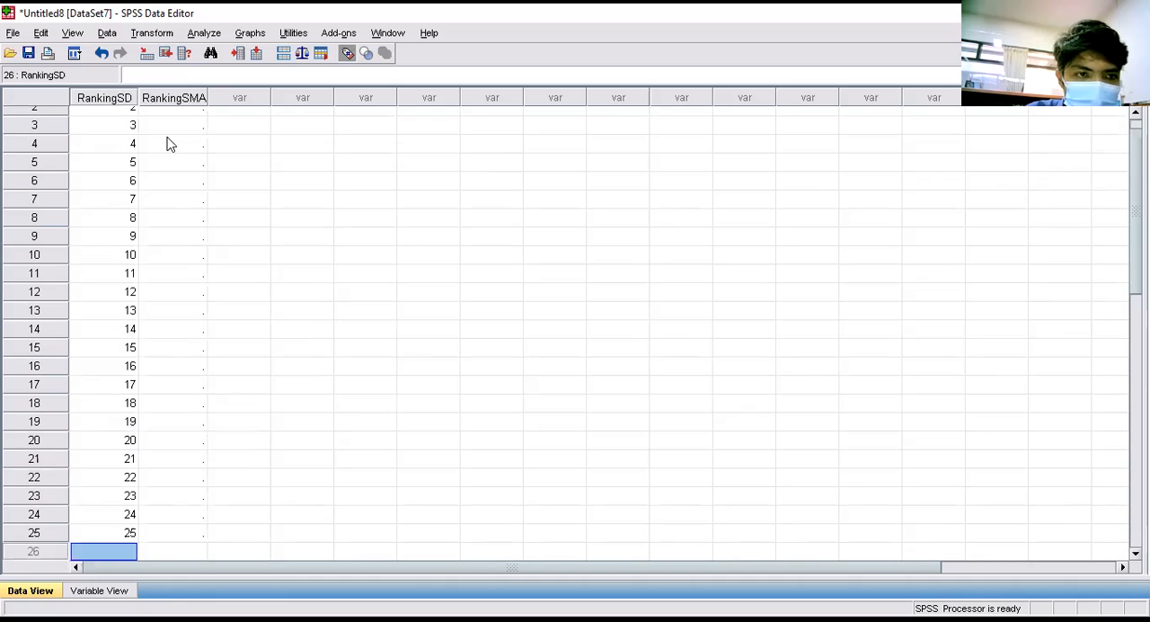
- Fill rows 1 to 8 of RankingSMA with 2, 1, 4, 3, 7, 8, 9 and 10
scroll(171, 143, "up", 1)
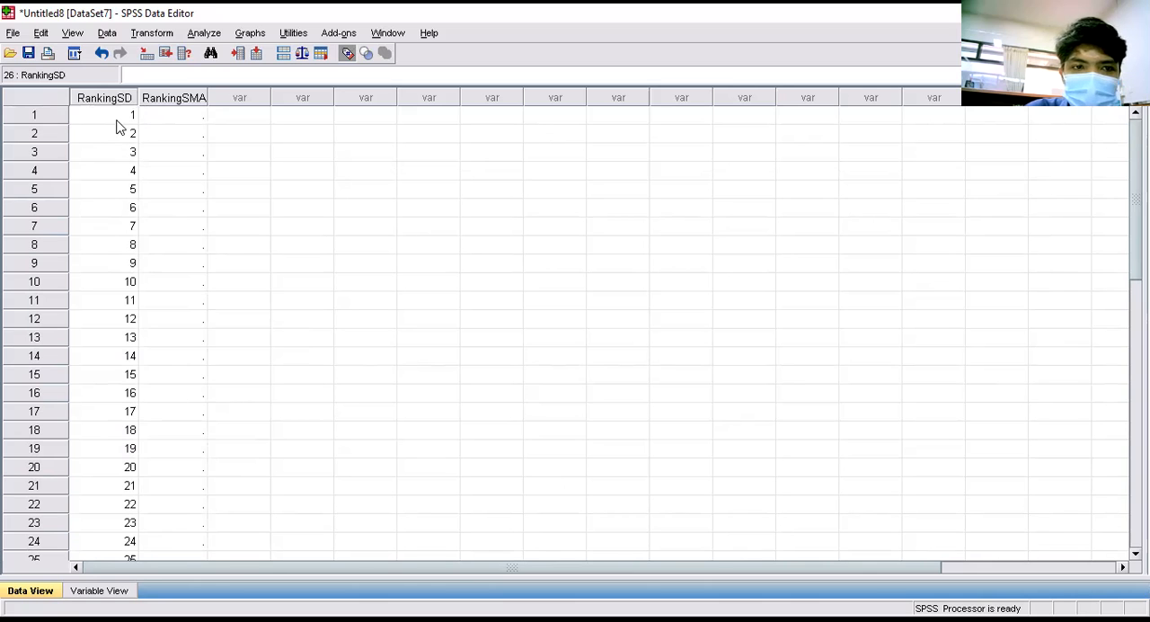
scroll(121, 149, "down", 3)
scroll(148, 216, "up", 3)
left_click(172, 116)
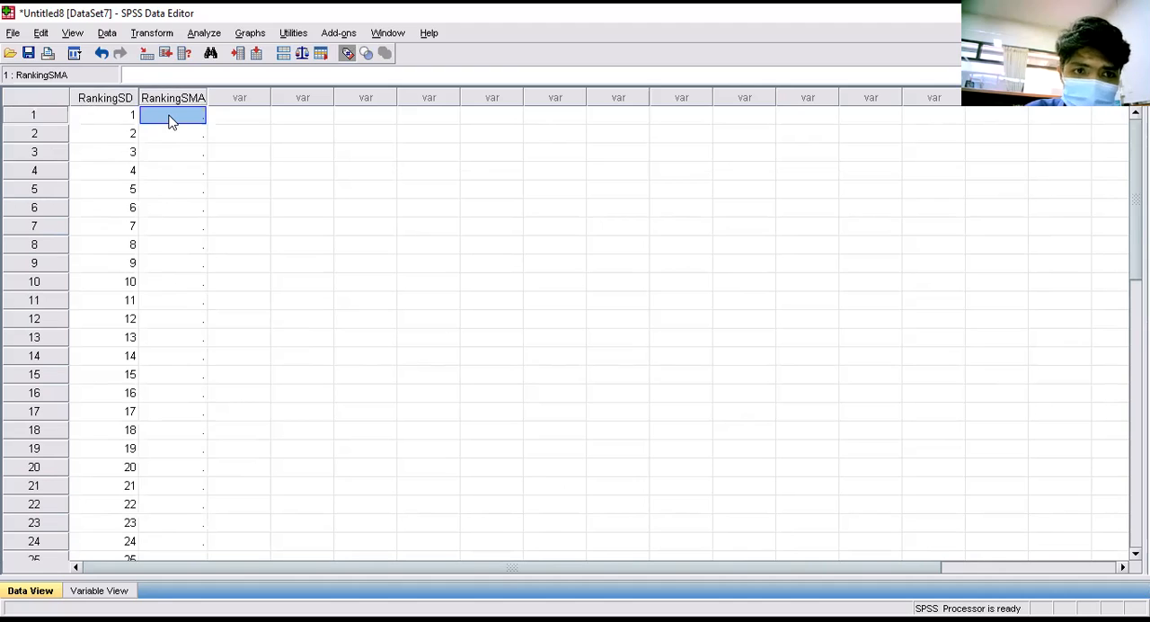
type("2")
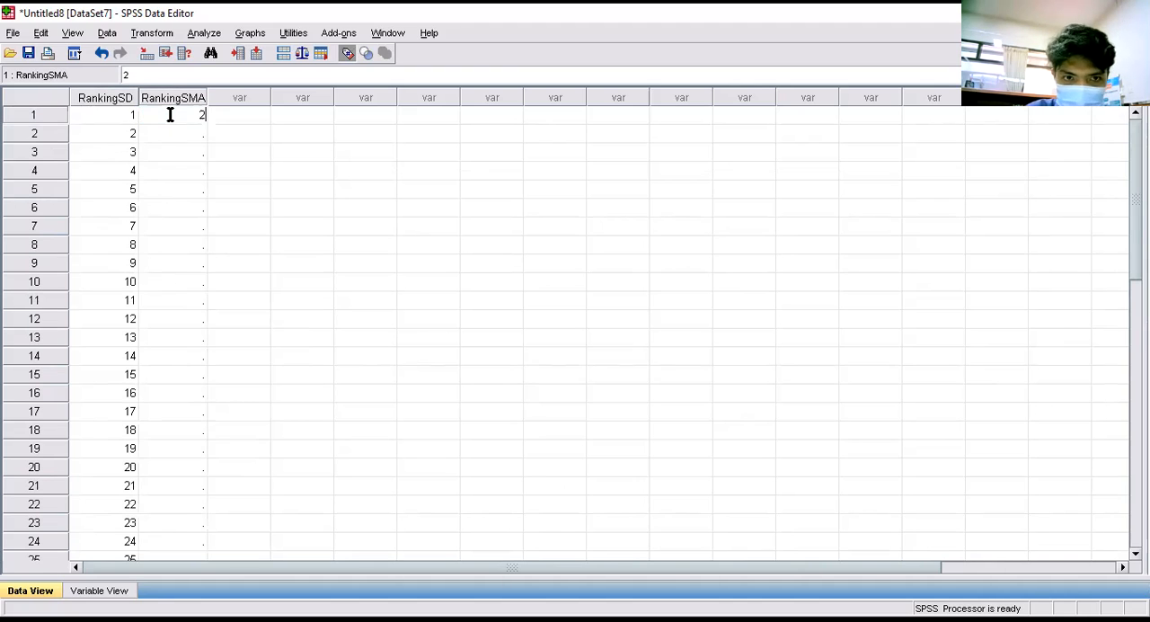
key("Return")
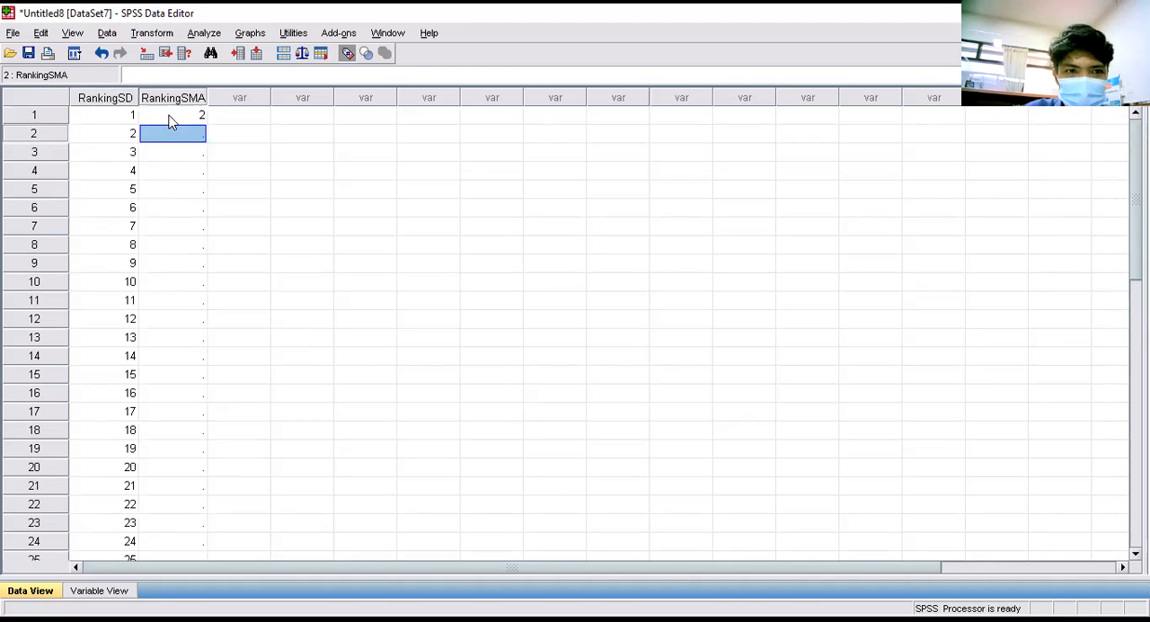
type("1")
key("Return")
type("4")
key("Return")
type("3")
key("Return")
type("7")
key("Return")
type("8")
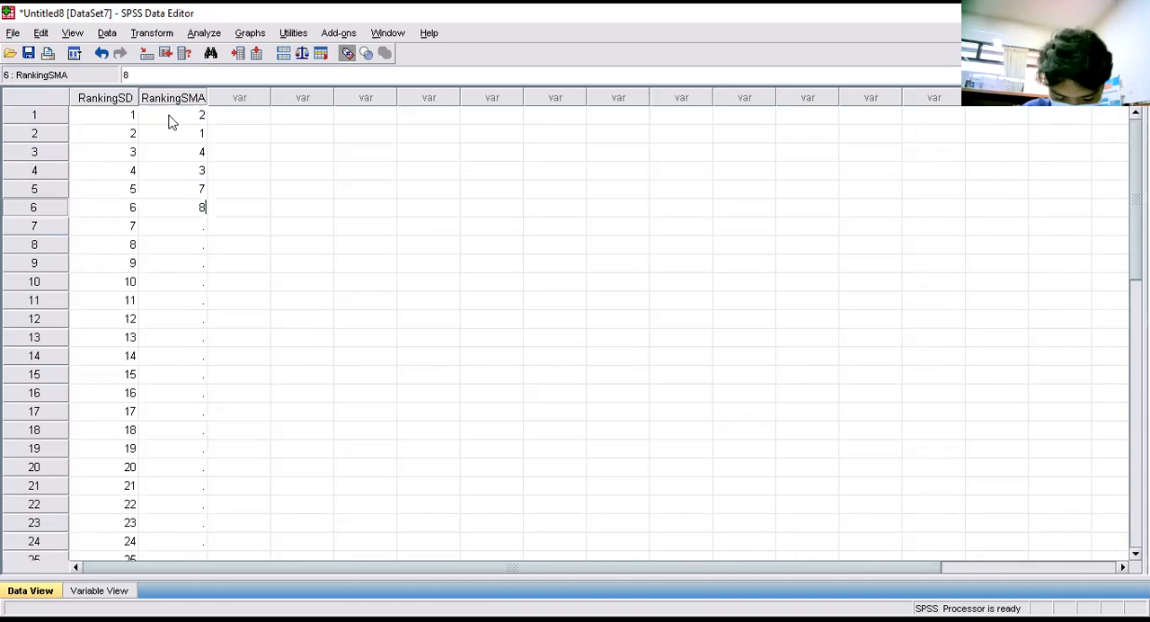
key("Return")
type("9")
key("Return")
type("10")
key("Return")
- Fill rows 9 to 16 of RankingSMA with 16, 5, 6, 11, 14, 12, 15 and 23
type("16")
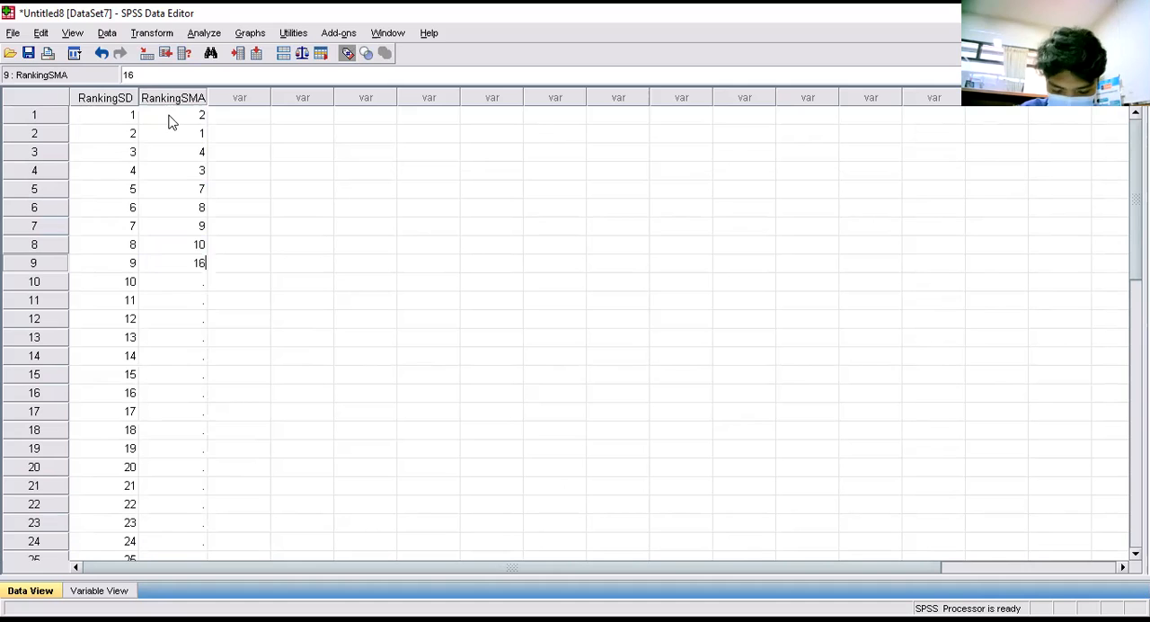
key("Return")
type("5")
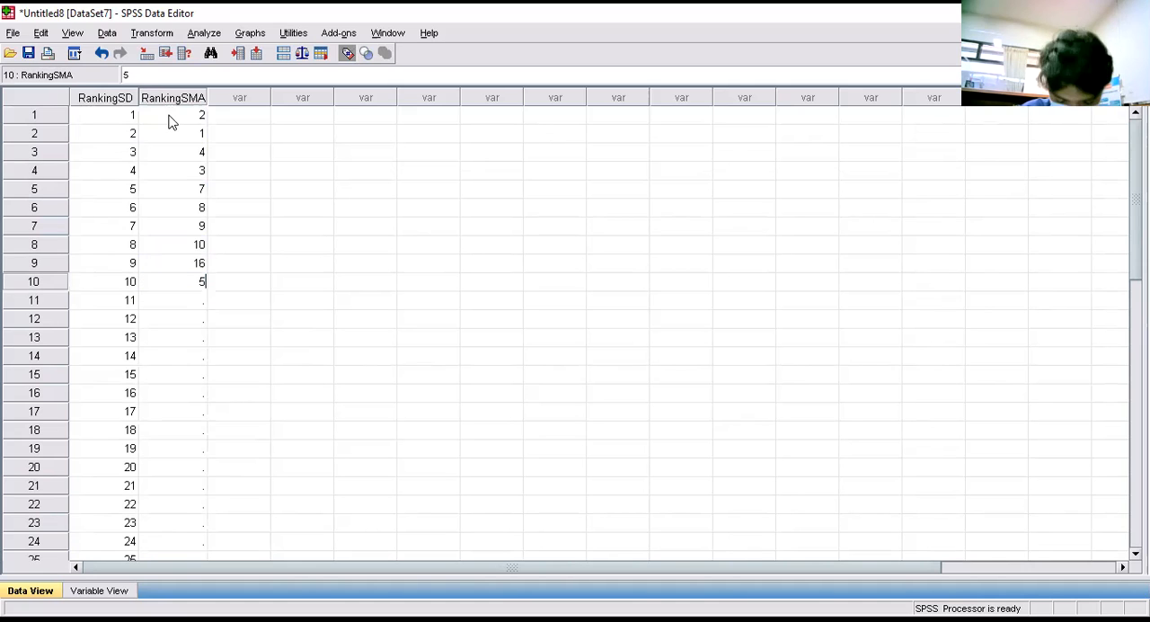
key("Return")
type("6")
key("Return")
type("11")
key("Return")
type("14")
key("Return")
type("1")
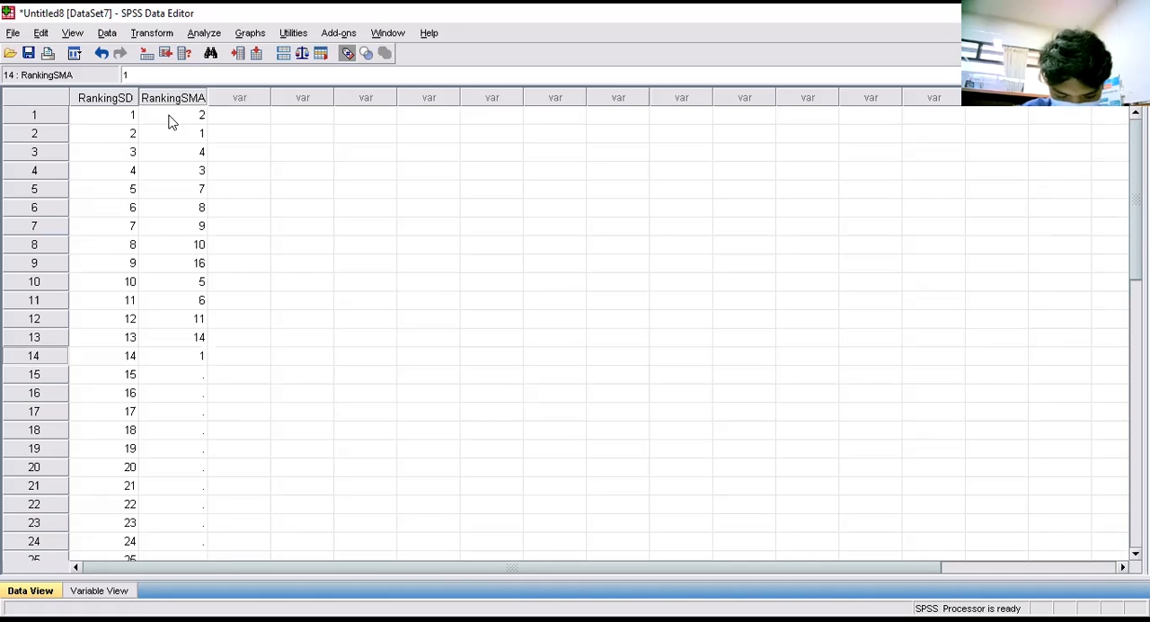
type("2")
key("Return")
type("15")
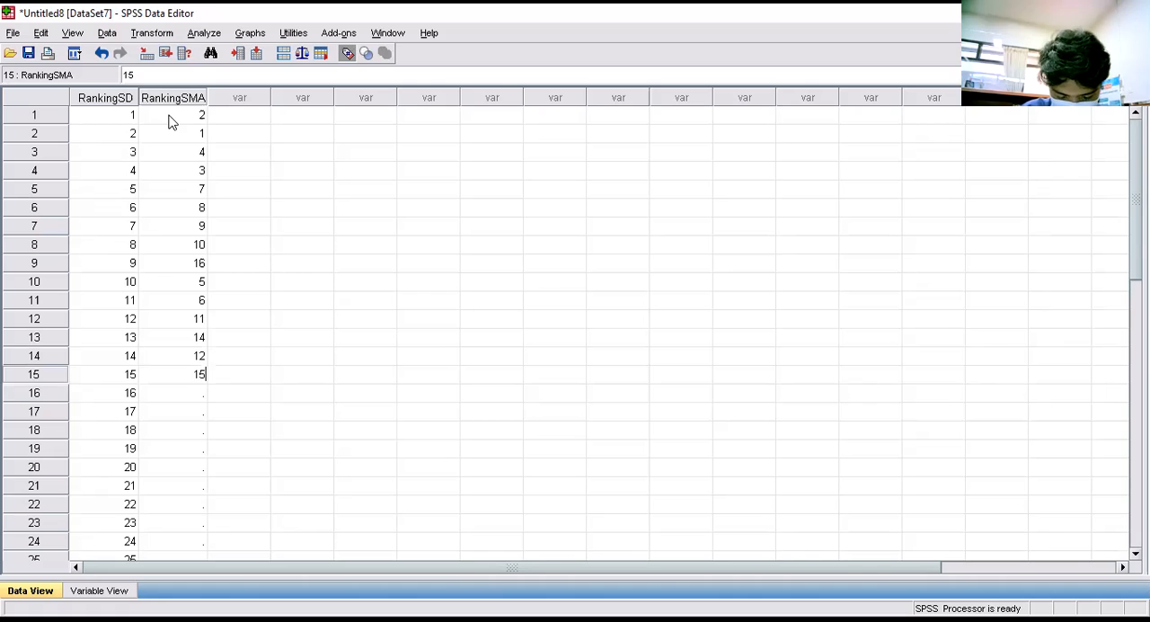
key("Return")
type("23")
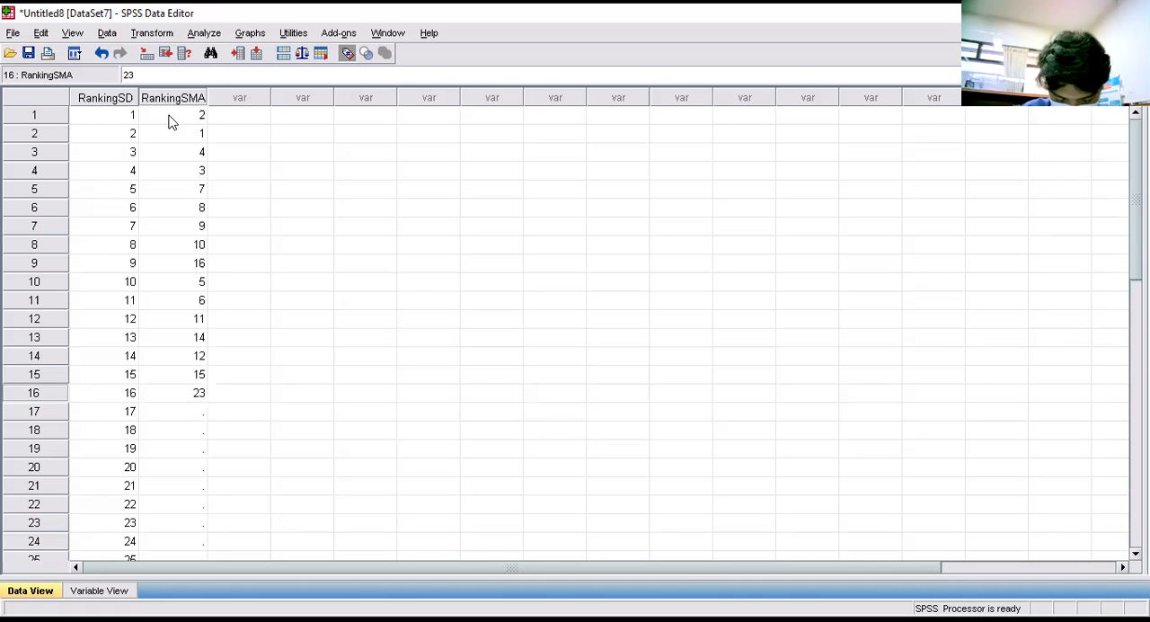
key("Return")
- Fill rows 17 to 25 of RankingSMA with 18, 17, 19, 20, 13, 25, 22, 21 and 24
type("18")
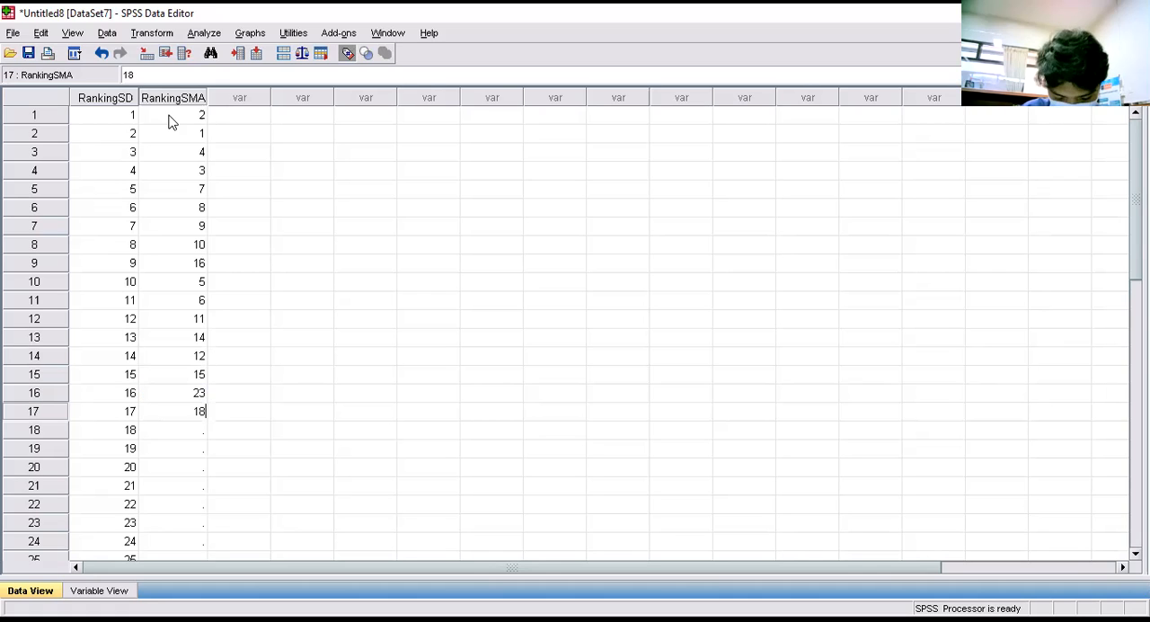
key("Return")
type("17")
key("Return")
type("19")
key("Return")
type("20")
key("Return")
type("13")
key("Return")
type("25")
key("Return")
type("22")
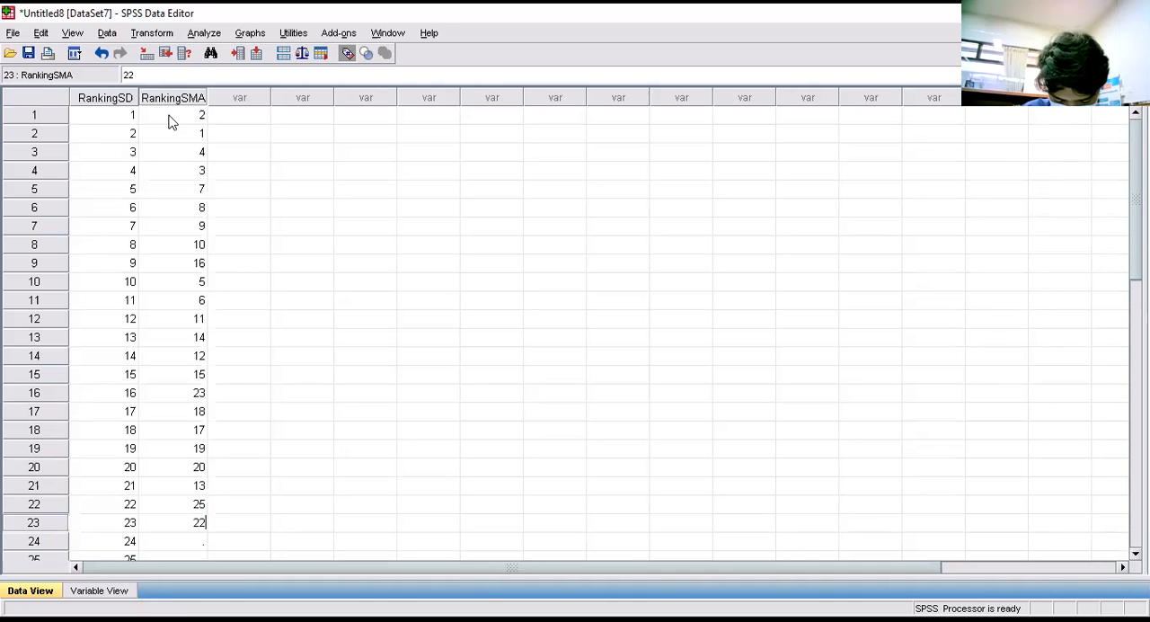
key("Return")
type("21")
key("Return")
type("24")
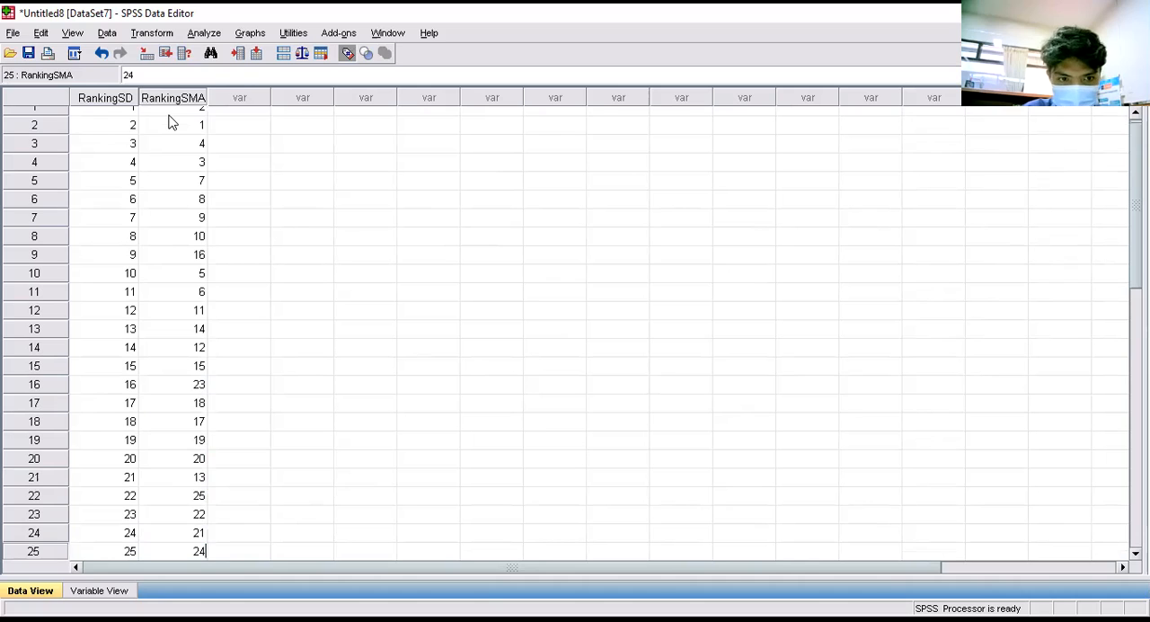
key("Tab")
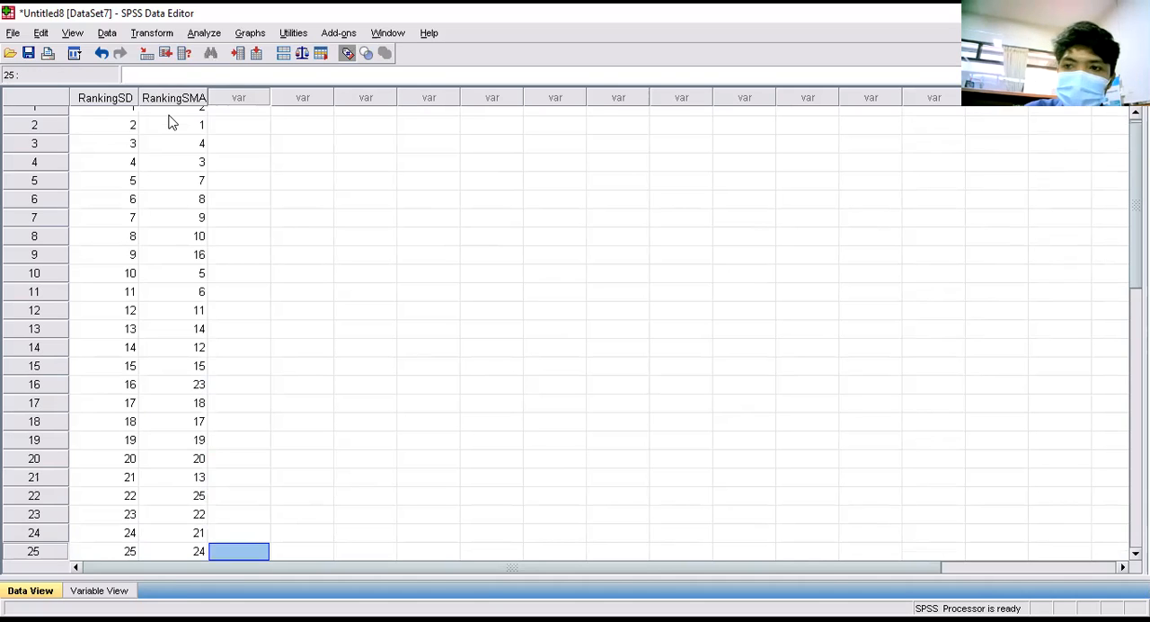
- Start a bivariate correlation with Spearman as the only correlation coefficient, turning Pearson off
scroll(216, 416, "down", 2)
scroll(216, 418, "up", 2)
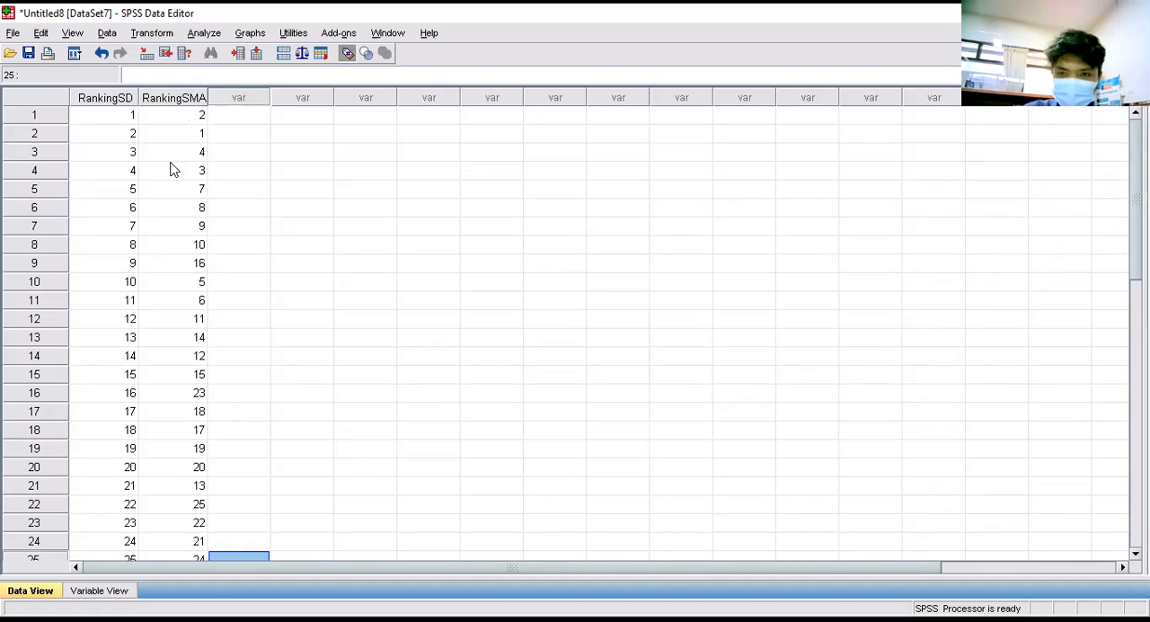
left_click(204, 34)
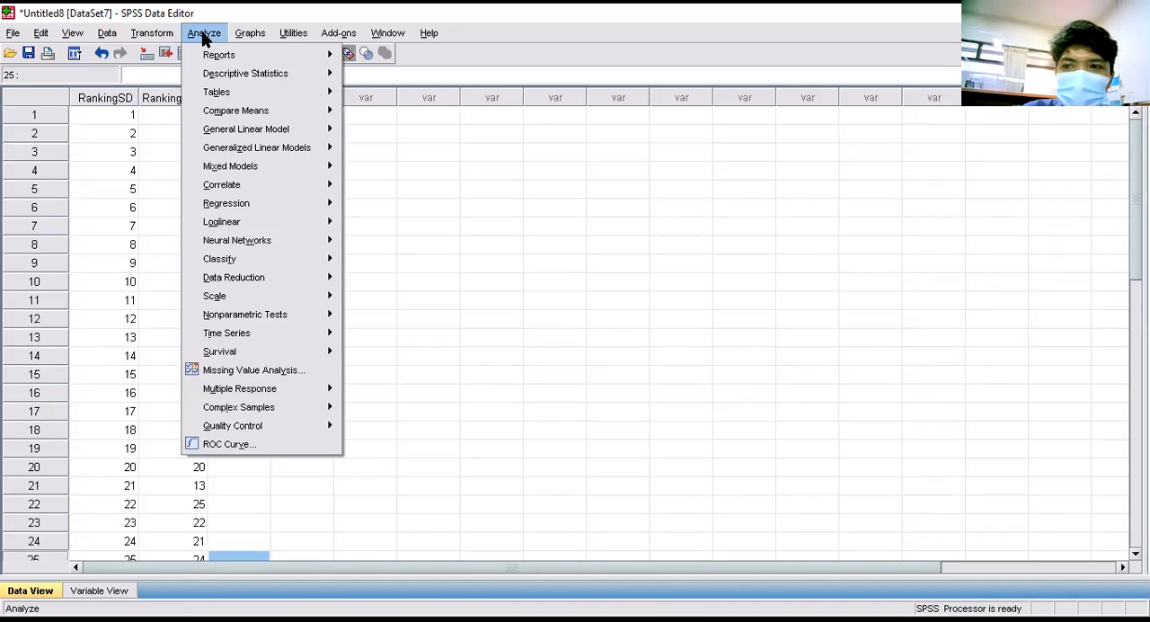
mouse_move(306, 186)
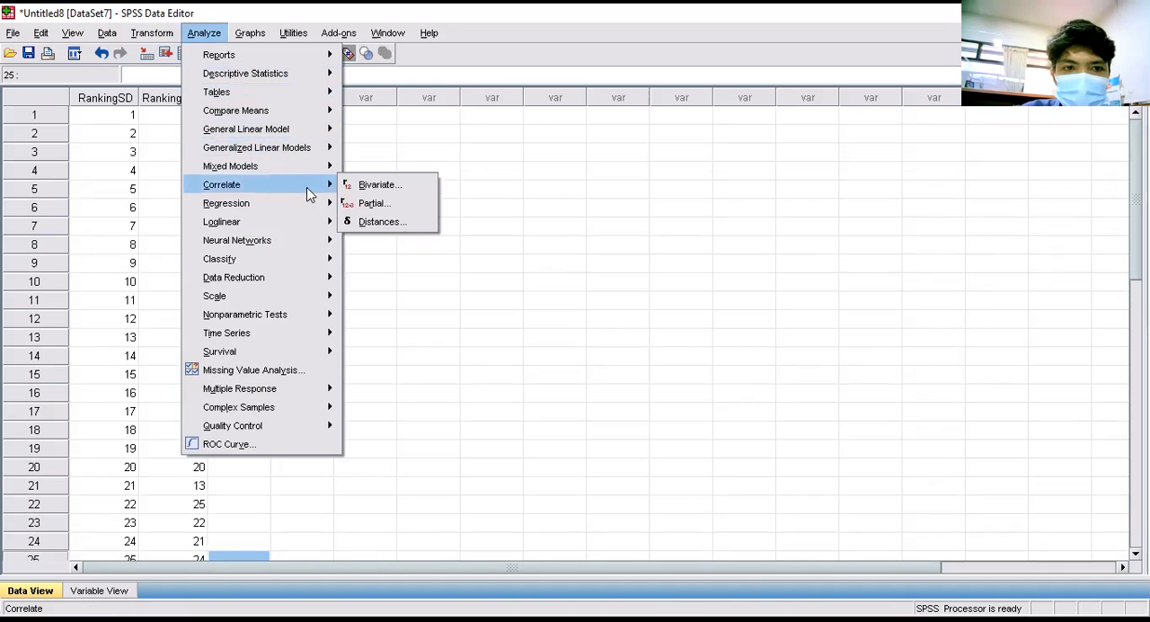
left_click(375, 183)
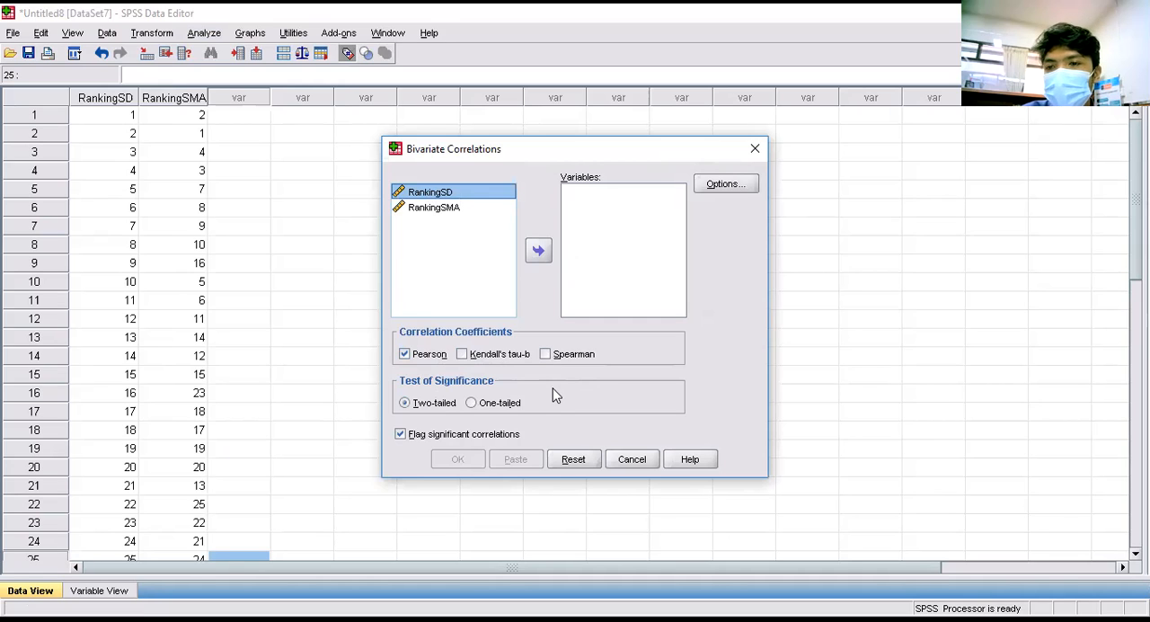
left_click(545, 355)
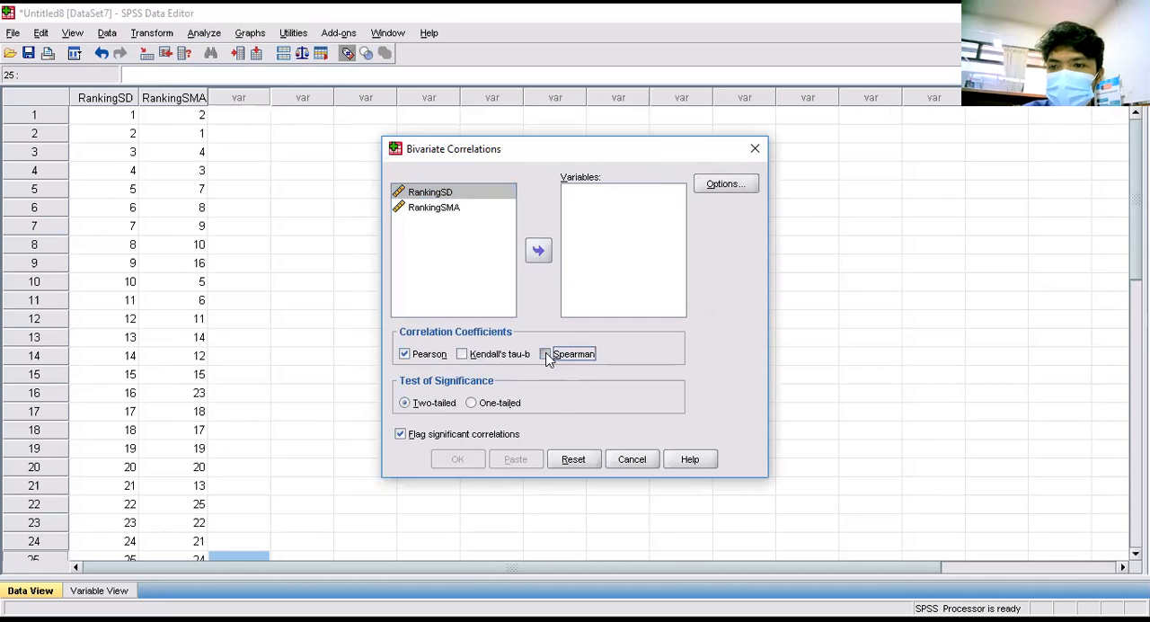
left_click(416, 356)
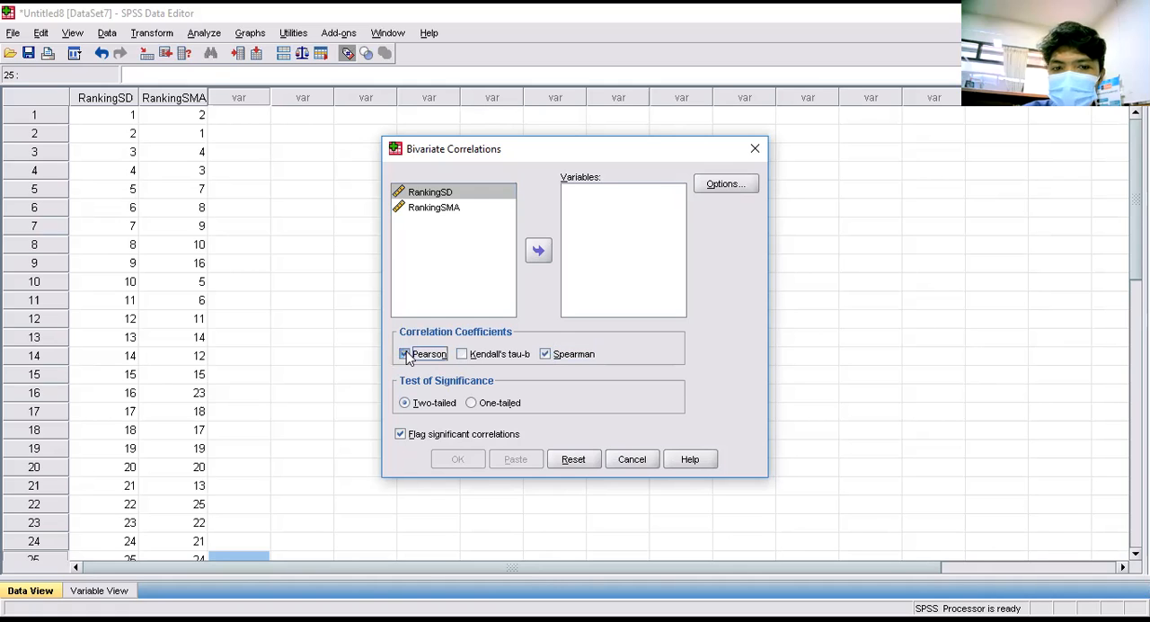
- Add RankingSD and RankingSMA as the correlation variables and run the two-tailed Spearman analysis
left_click(456, 194)
left_click(451, 212, "shift")
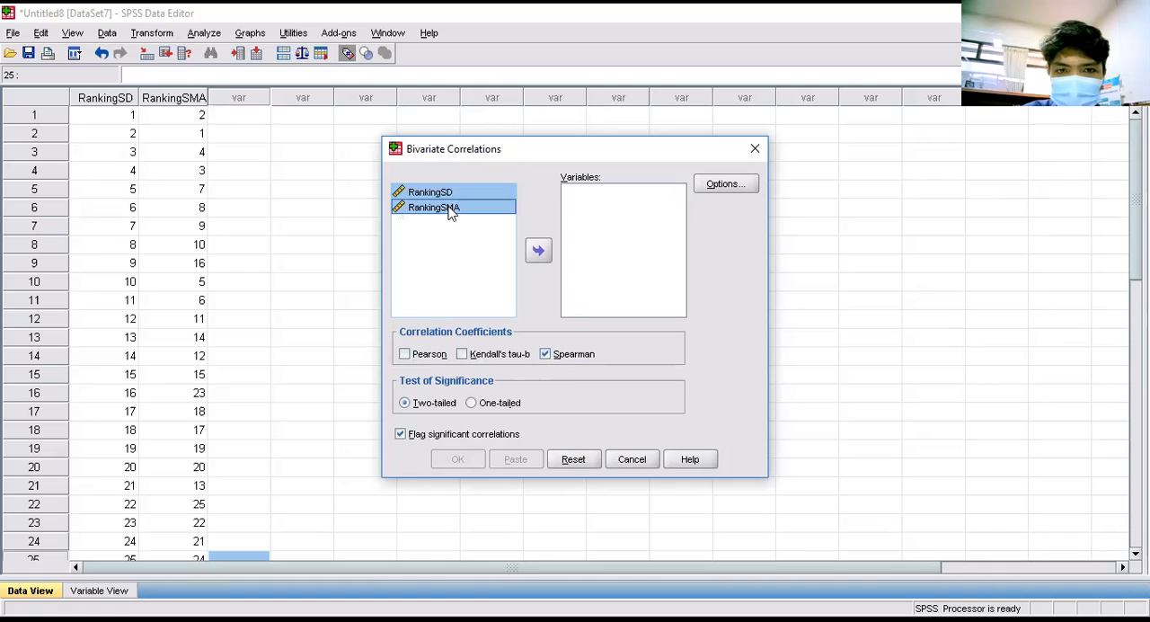
left_click(540, 252)
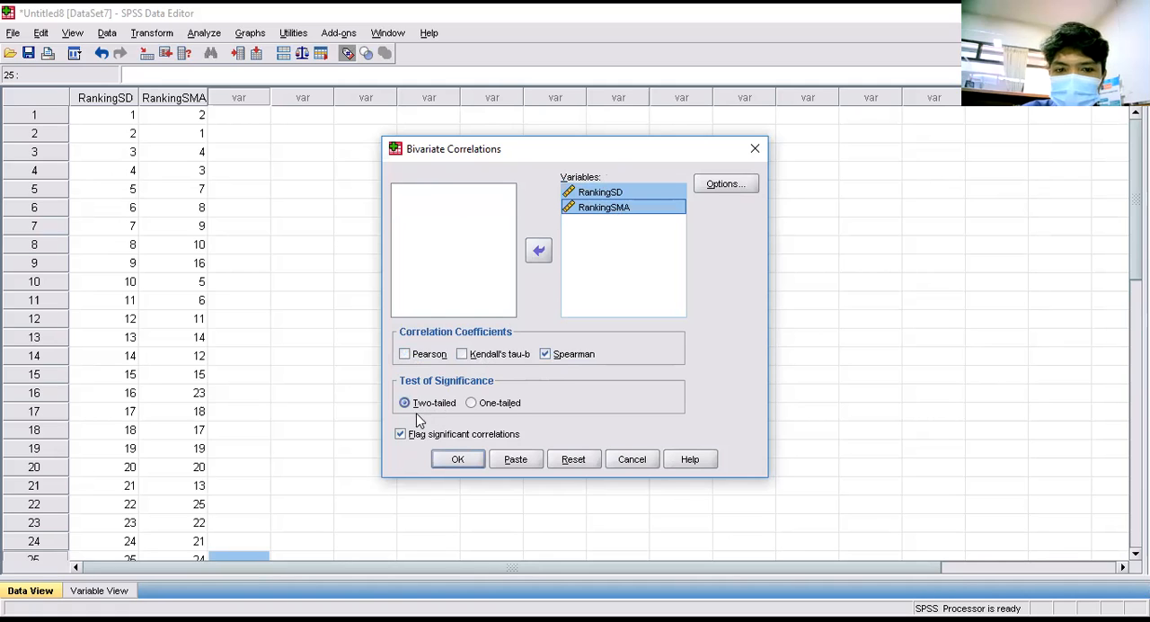
left_click(455, 461)
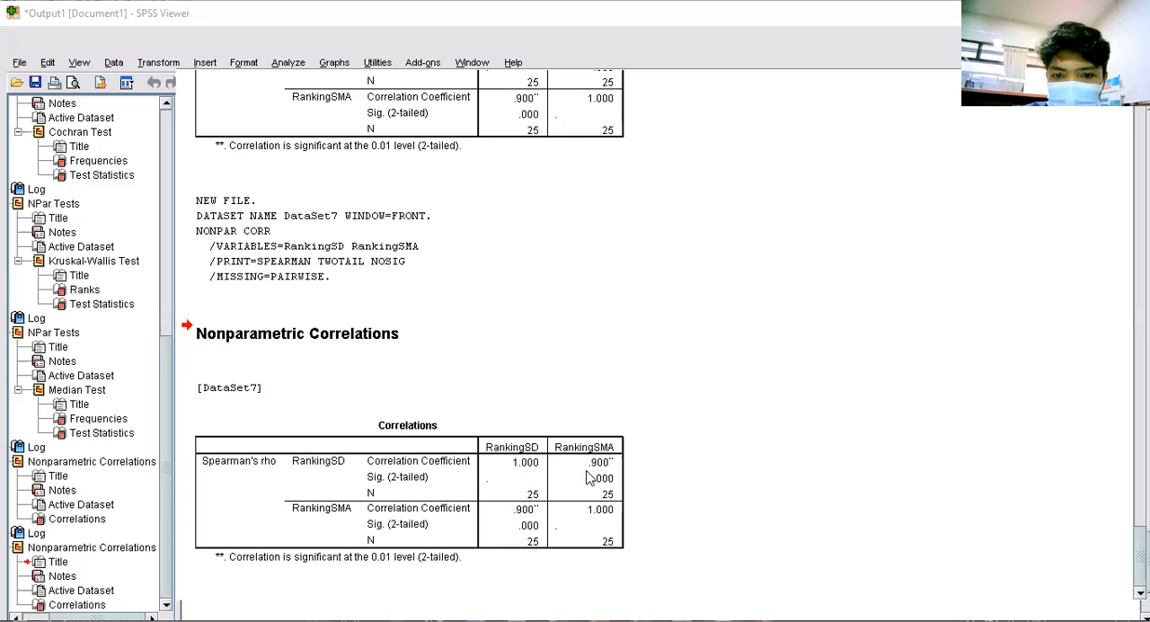
left_click(620, 489)
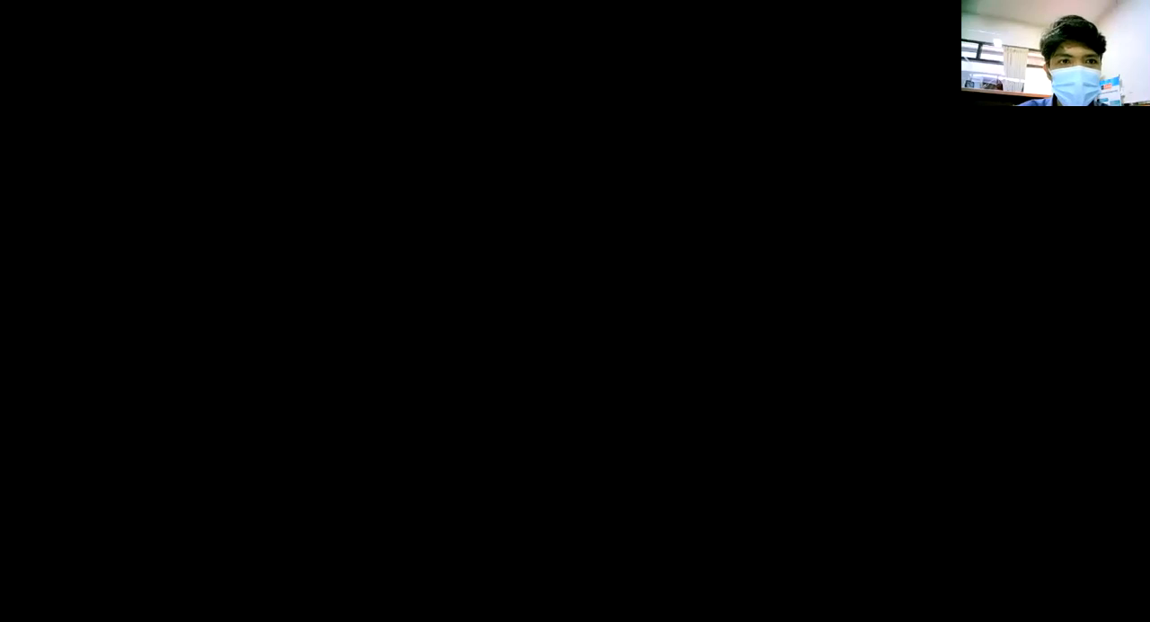
- Run the bivariate correlation of RankingSD and RankingSMA again with Kendall's tau-b instead of Spearman
left_click(197, 32)
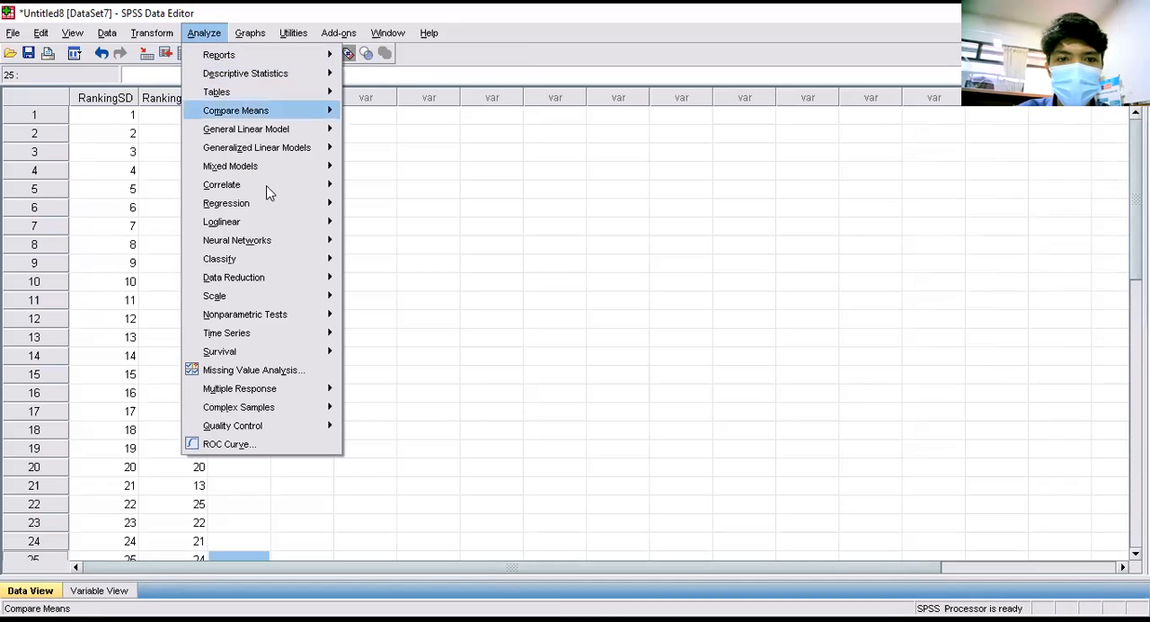
mouse_move(268, 185)
left_click(391, 185)
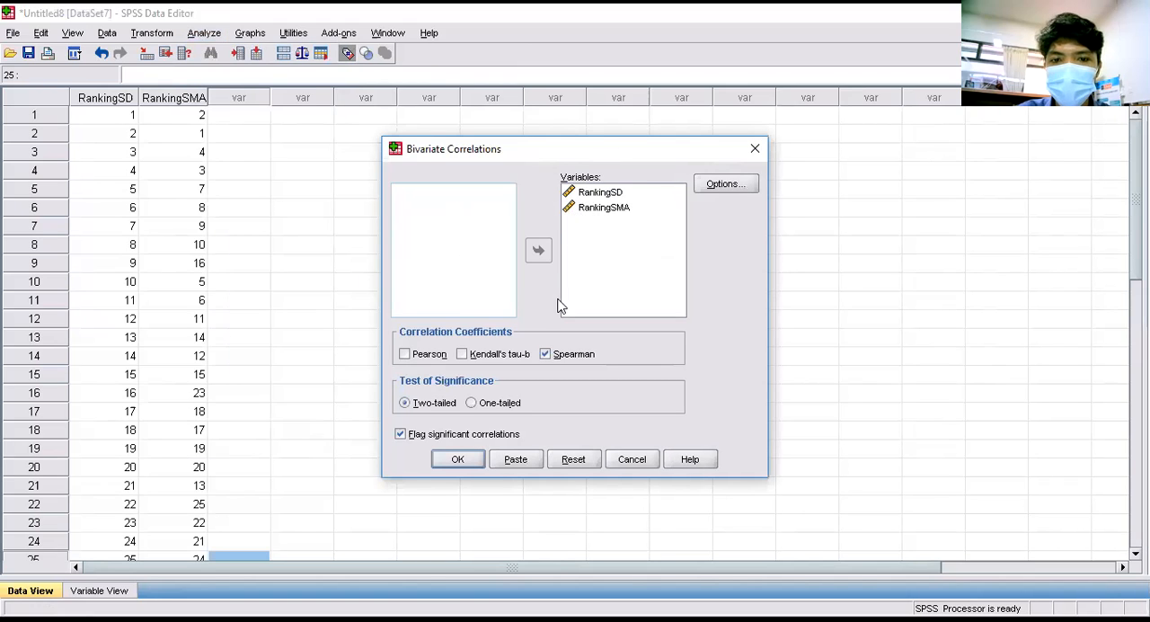
left_click(462, 354)
left_click(546, 355)
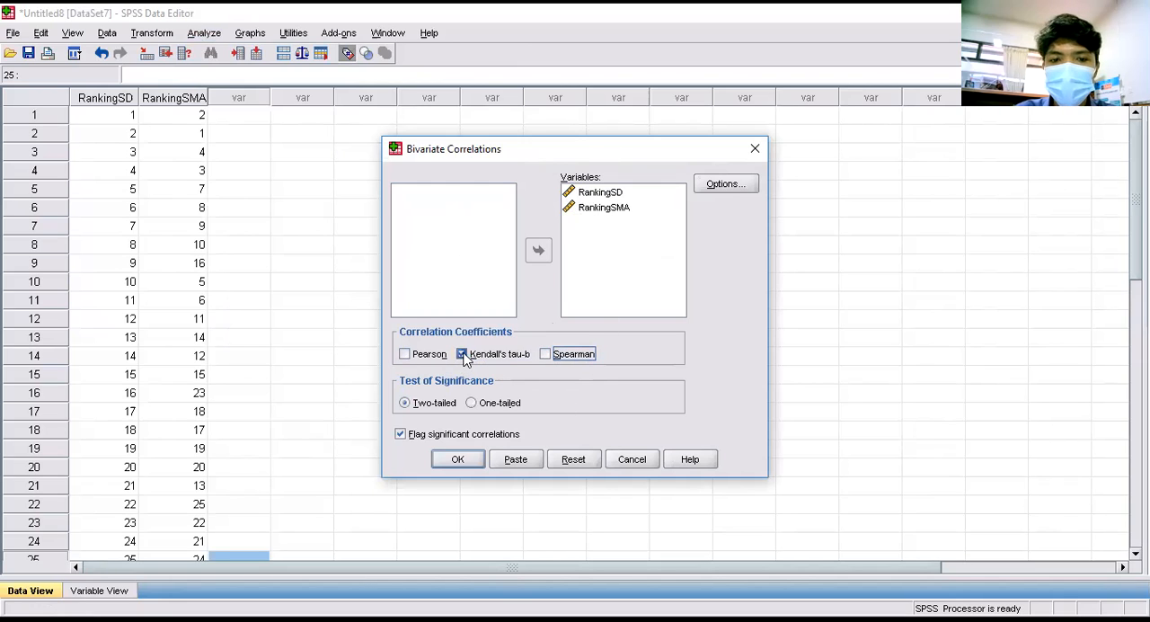
left_click(461, 459)
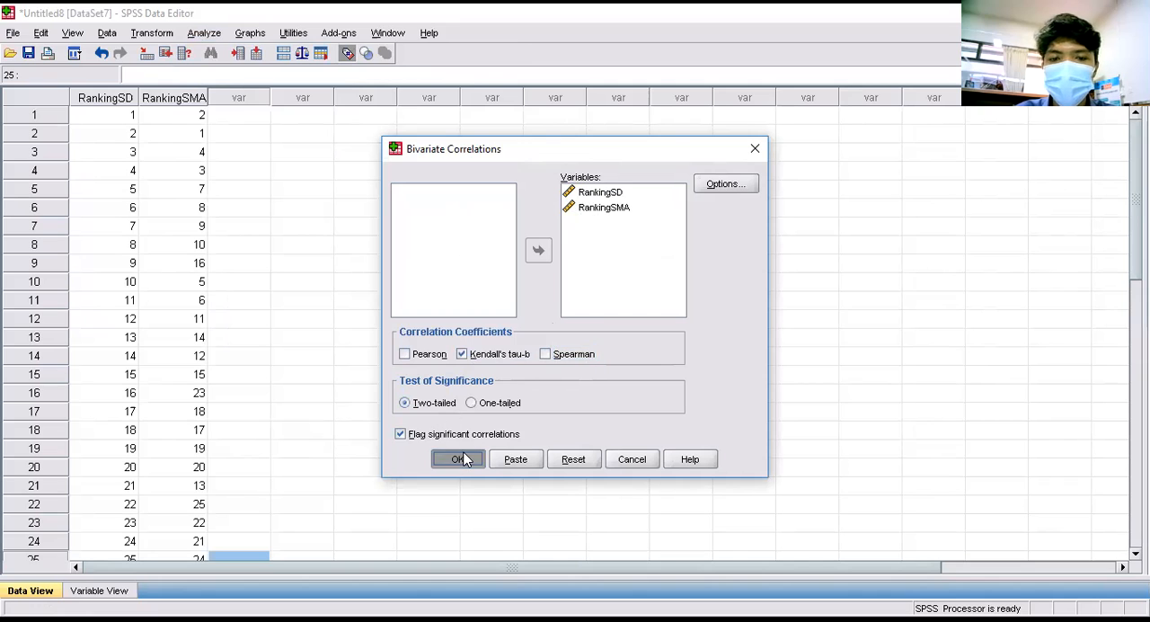